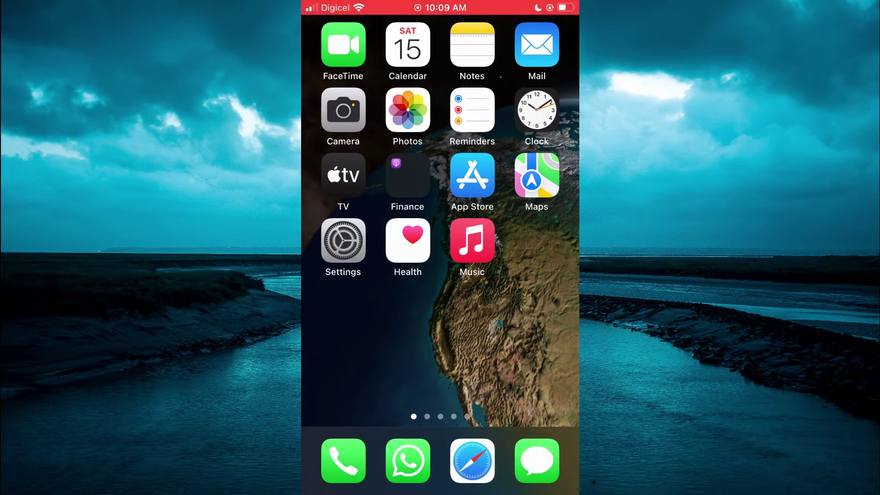
Launch Notes, landing on the note with the single Instagram profile link.
click(472, 44)
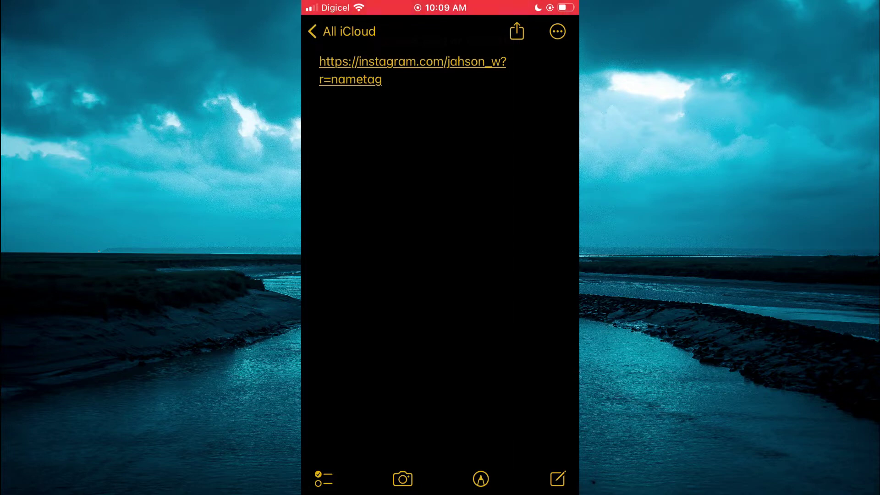
Reach the Print options for the Instagram-link note via its share sheet.
click(517, 31)
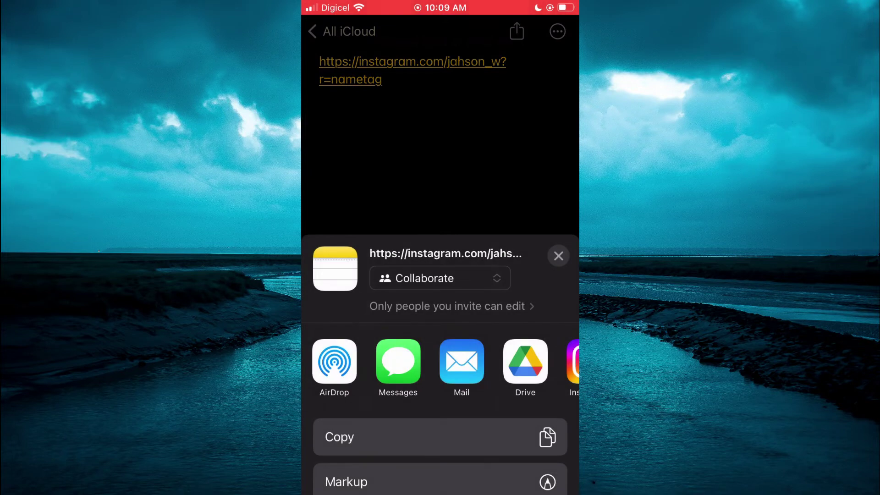
scroll(440, 358, down, 5)
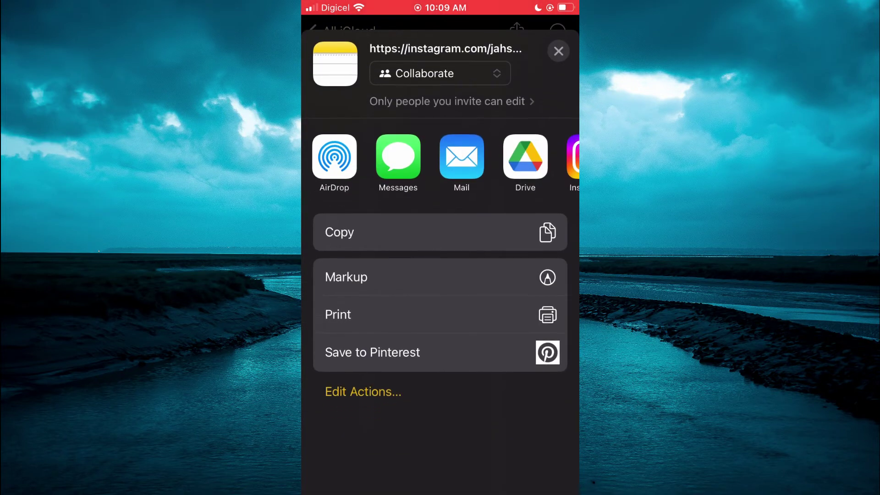
click(440, 314)
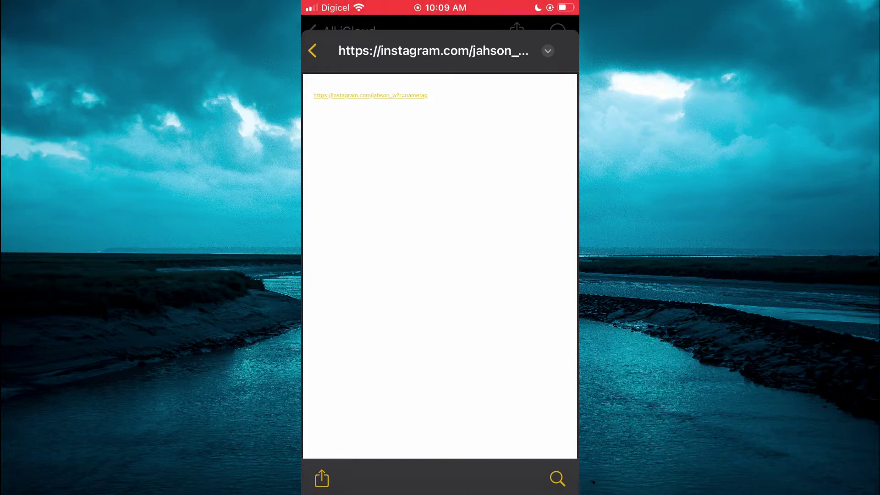
Bring up the share sheet for the note's 9 KB full-page PDF.
click(322, 478)
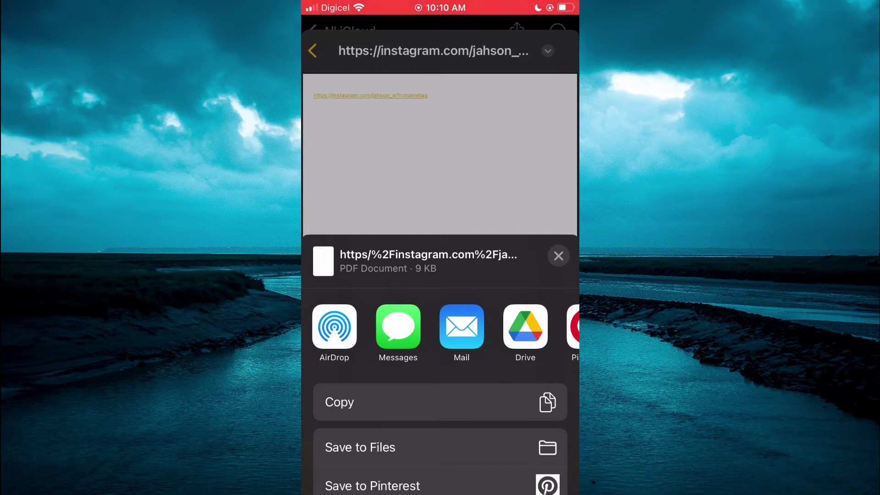
Save the note PDF to iCloud Drive via Save to Files, then back out of the print options to the note.
click(359, 447)
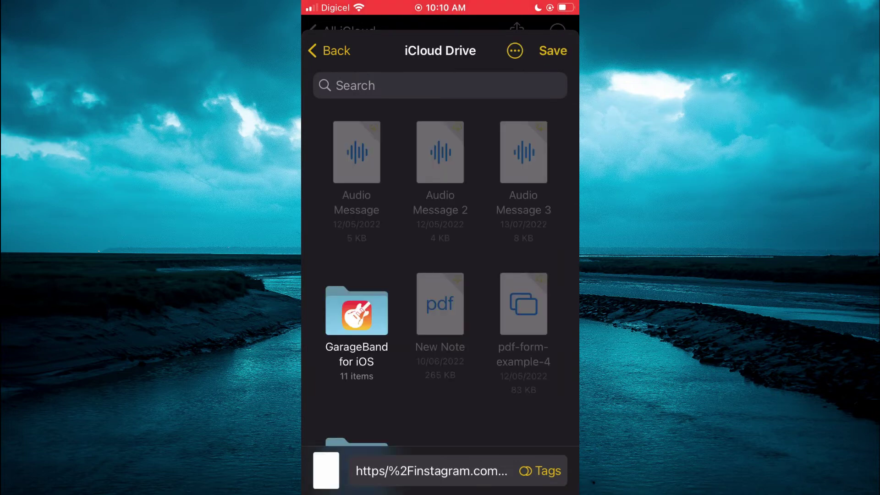
click(553, 50)
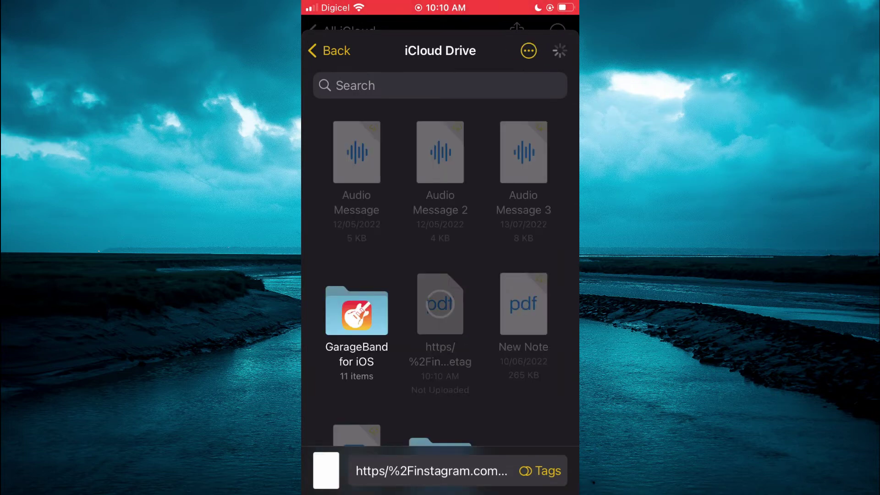
click(439, 303)
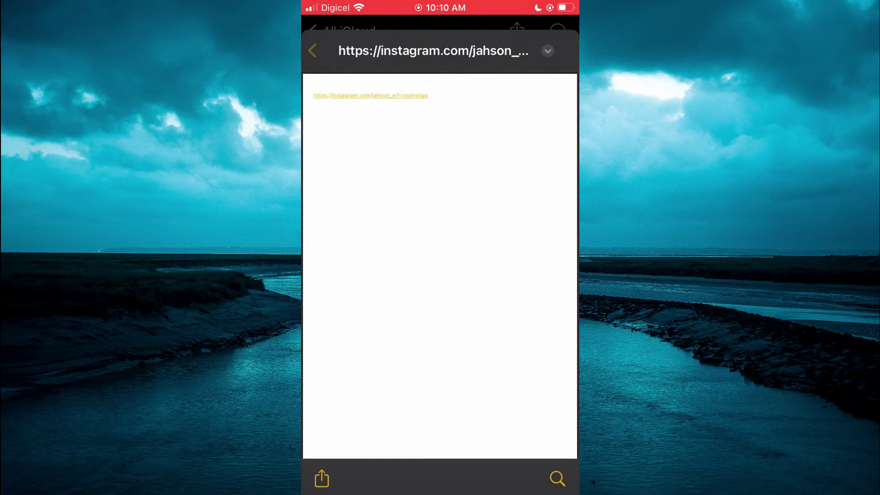
click(322, 479)
click(332, 50)
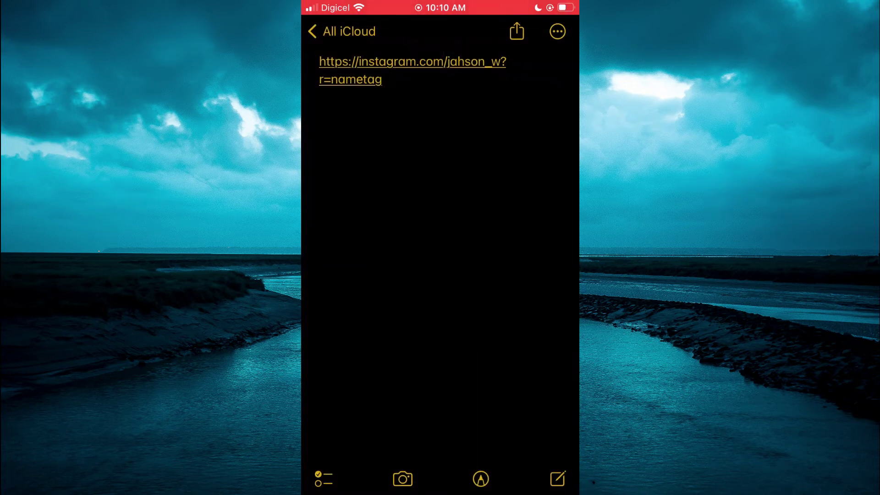
Return to the Home Screen, capture a screenshot of it and open the thumbnail in Markup.
drag(440, 490, 440, 310)
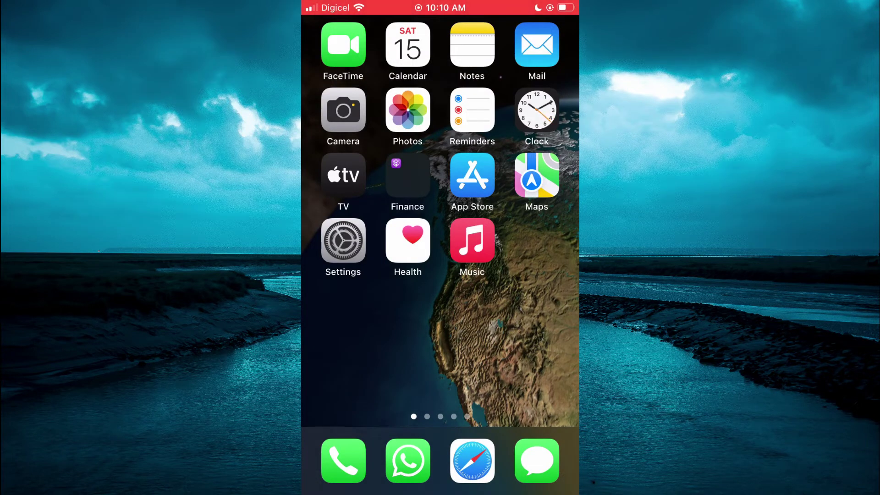
key(Print)
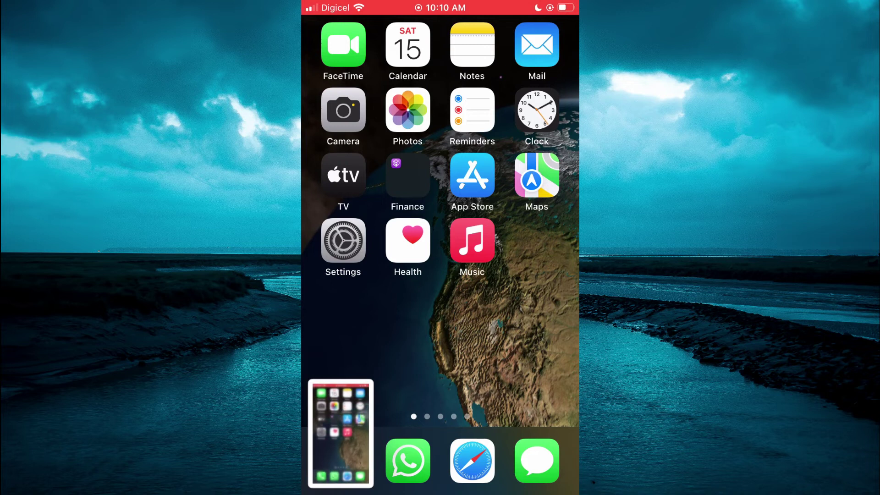
click(341, 433)
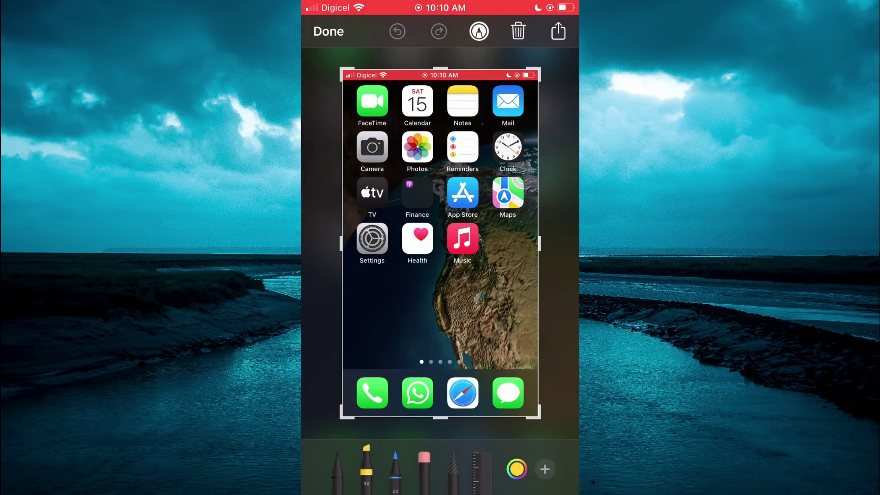
Reach the Print options for the screenshot via Markup's share sheet.
click(557, 30)
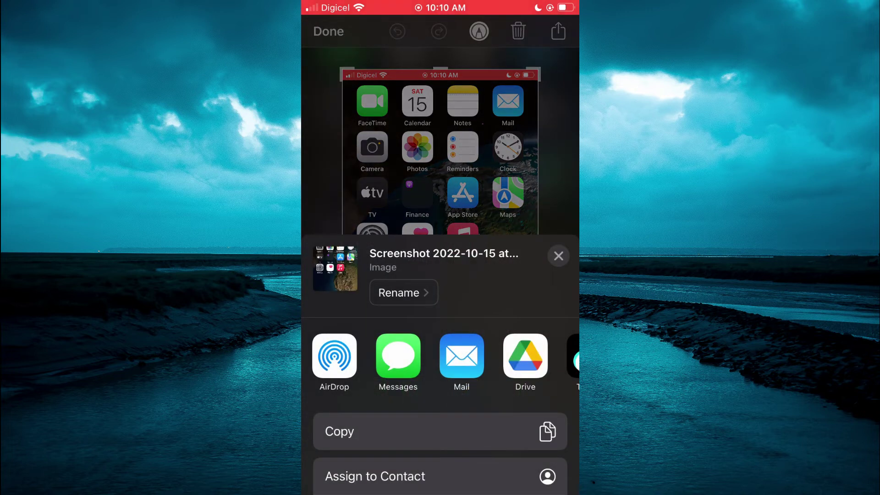
scroll(440, 343, down, 3)
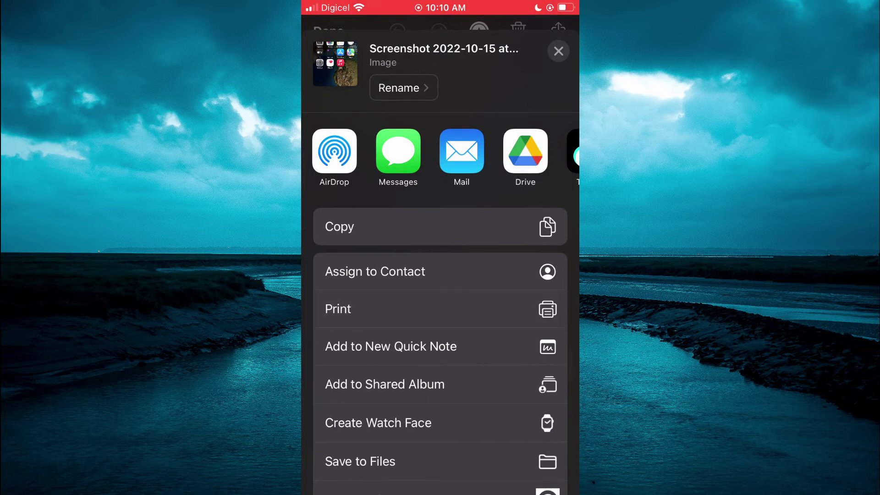
click(338, 314)
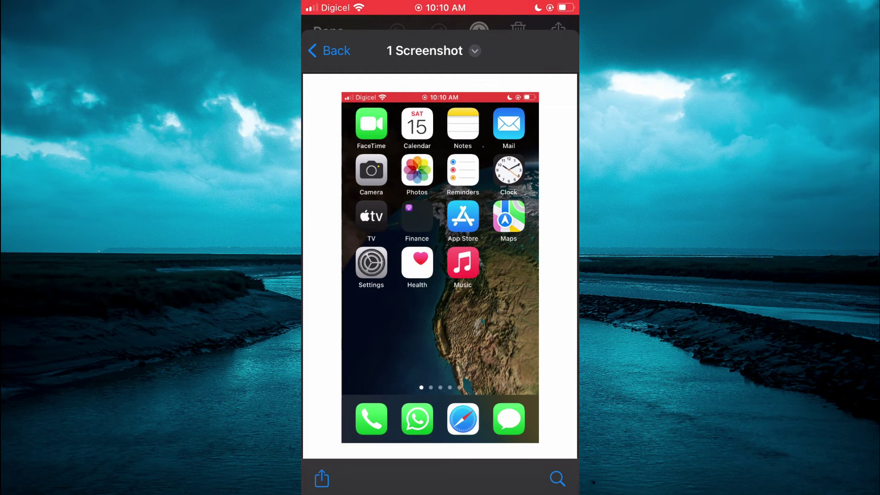
Save the 1 Screenshot PDF (2.1 MB) to iCloud Drive via Save to Files.
click(321, 478)
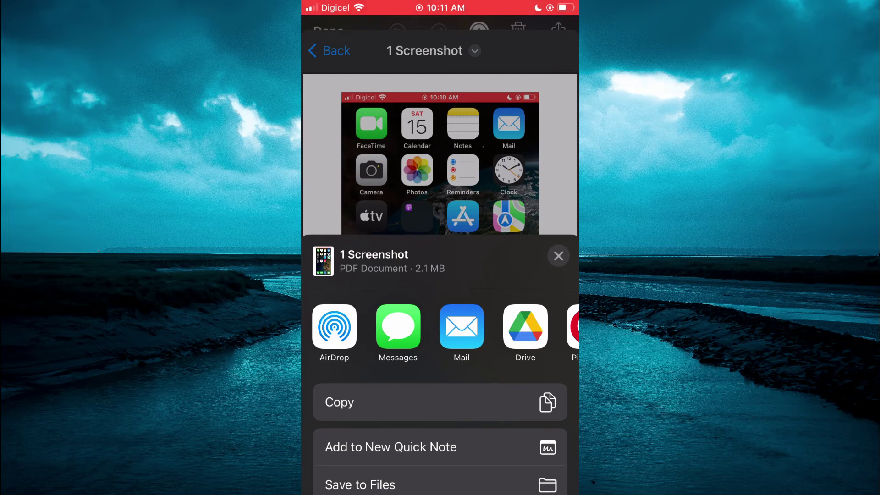
drag(440, 413, 440, 378)
click(360, 485)
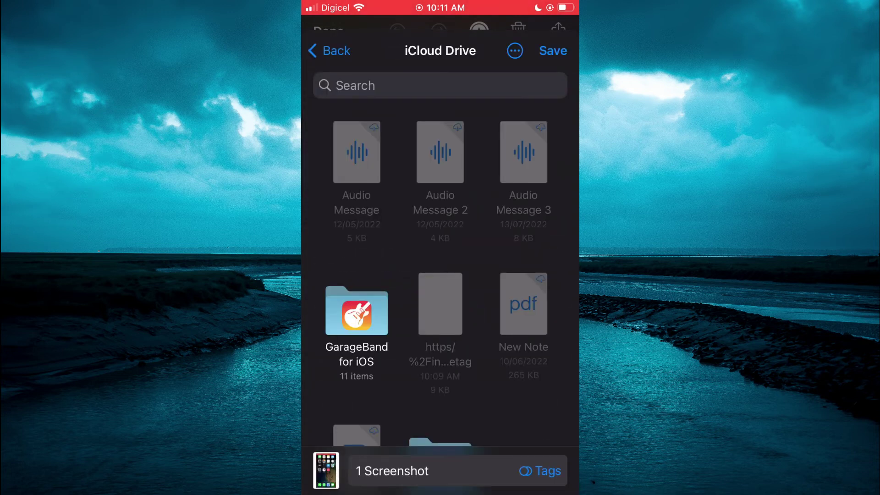
click(326, 470)
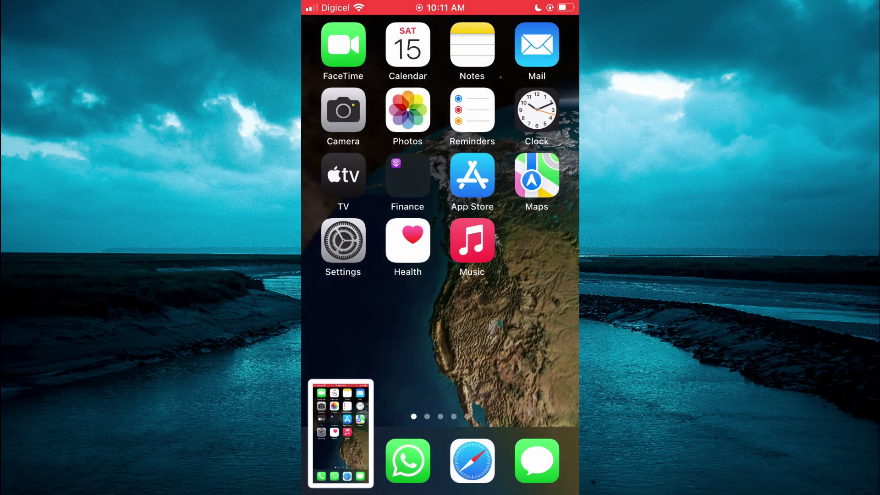
Swipe across to the third Home Screen page where the Files app sits.
drag(522, 309, 357, 309)
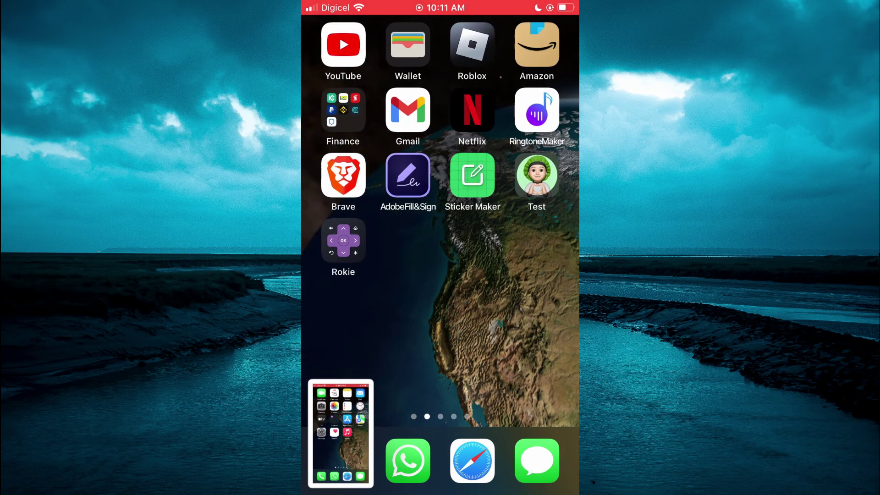
drag(522, 309, 357, 310)
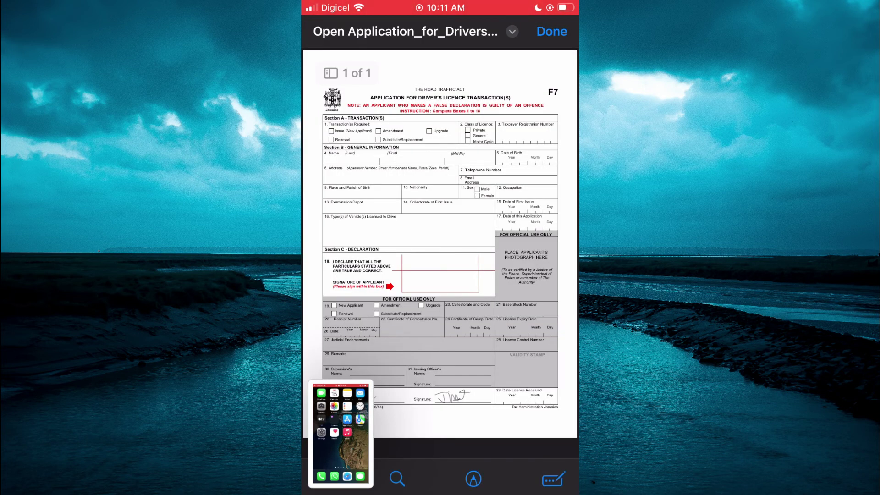
Dismiss the driver's licence application PDF with Done to reveal Recents with both new PDFs on top.
click(551, 31)
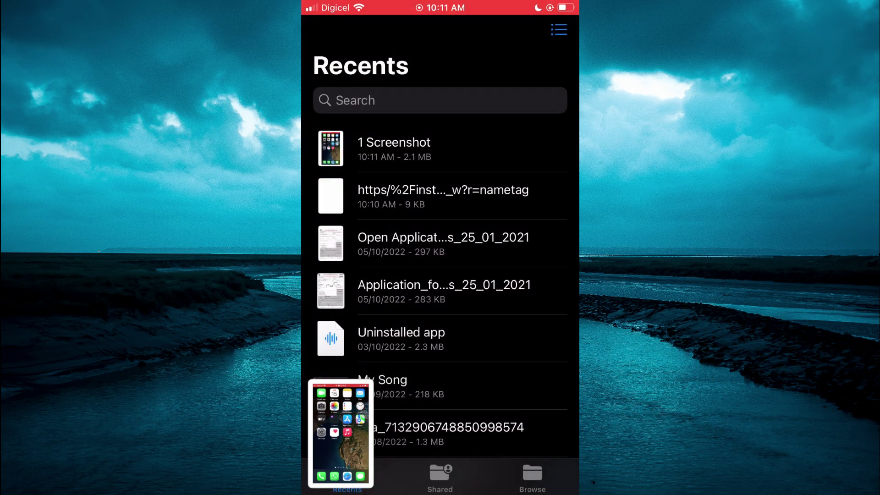